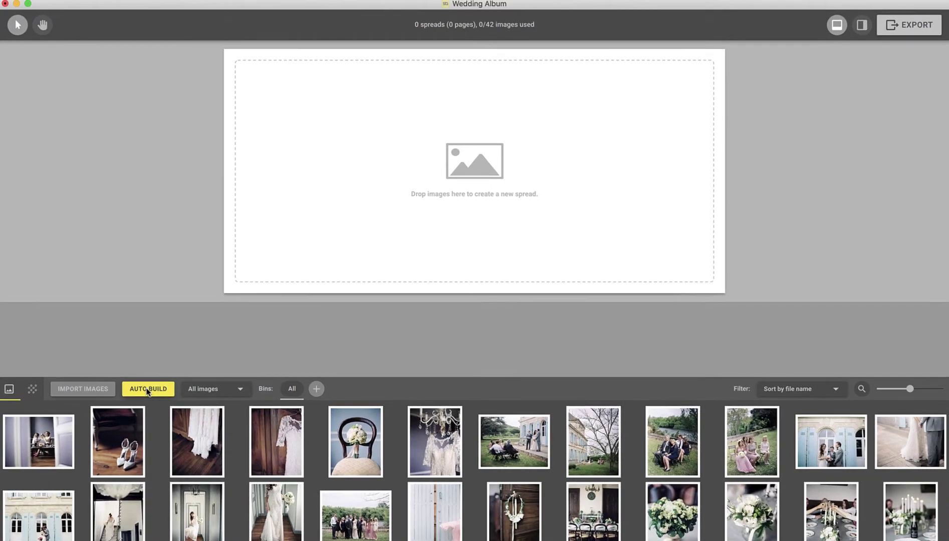
- Reduce the Auto Build target from 11 to 10 spreads, giving 3–5 images per spread
{"action": "left_click", "coordinate": [148, 392]}
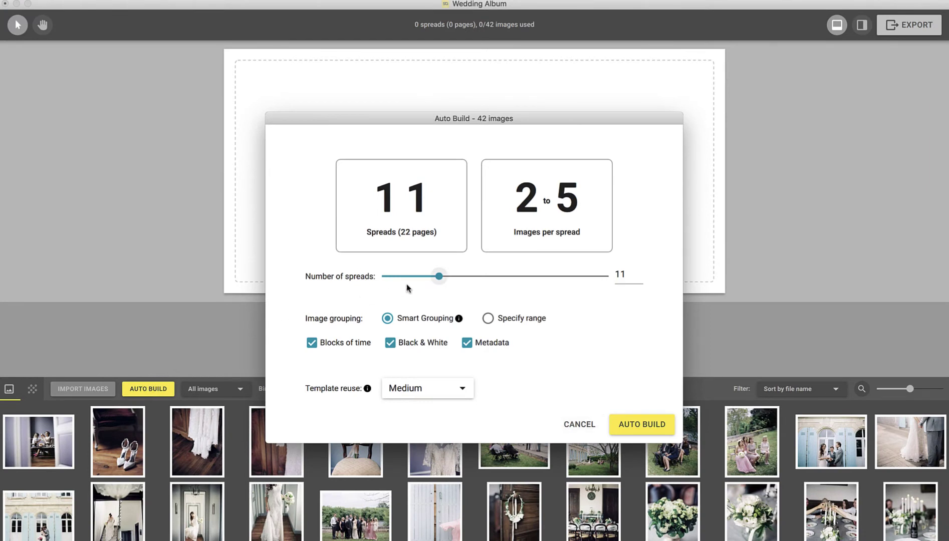
{"action": "mouse_move", "coordinate": [439, 277]}
{"action": "left_mouse_down"}
{"action": "mouse_move", "coordinate": [423, 276]}
{"action": "mouse_move", "coordinate": [435, 277]}
{"action": "left_mouse_up"}
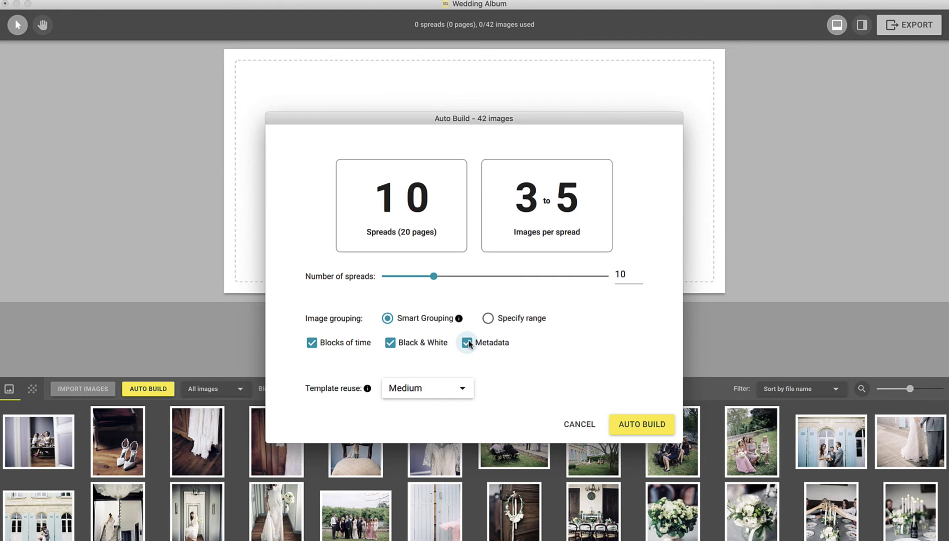
{"action": "left_click", "coordinate": [487, 320]}
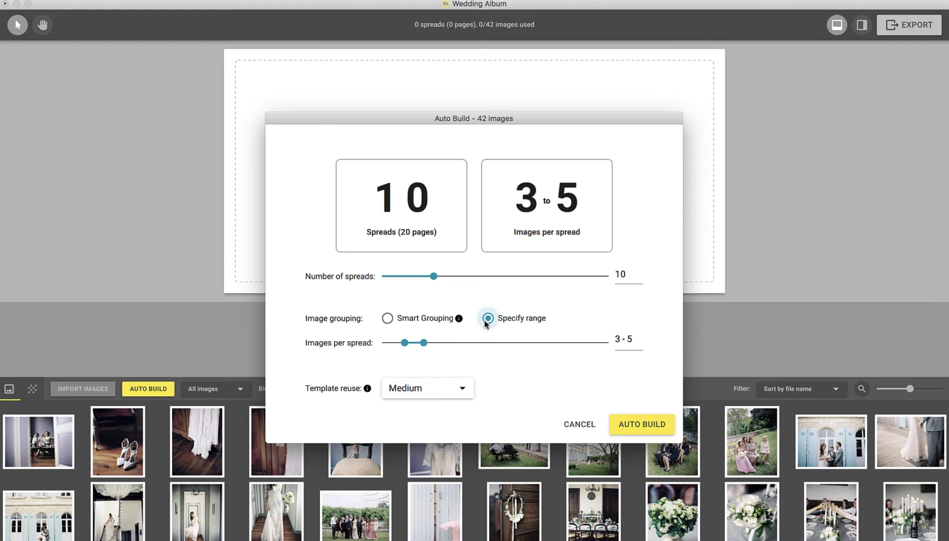
{"action": "left_click", "coordinate": [388, 318]}
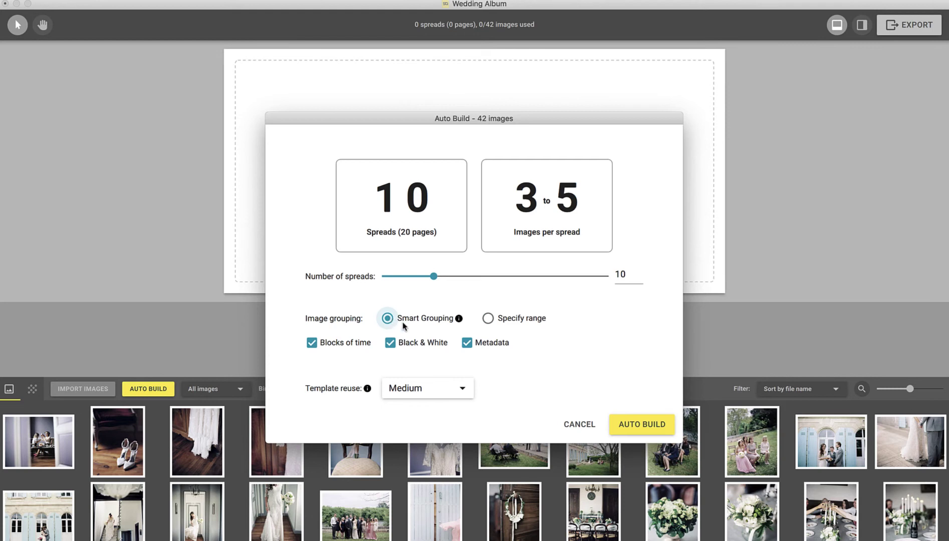
{"action": "left_click", "coordinate": [462, 392]}
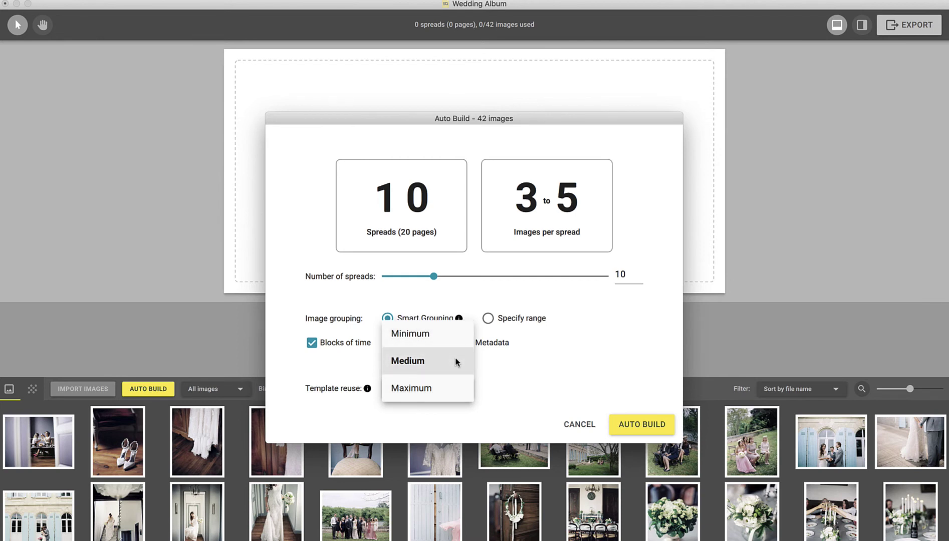
{"action": "left_click", "coordinate": [457, 362]}
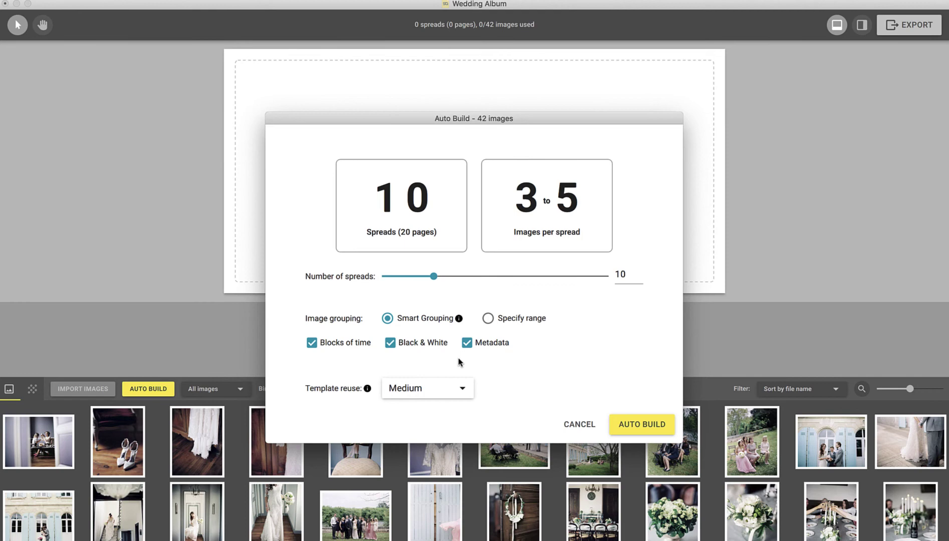
- Run Auto Build on all 42 images, then give the ceremony spread a layout featuring the couple large
{"action": "left_click", "coordinate": [658, 424]}
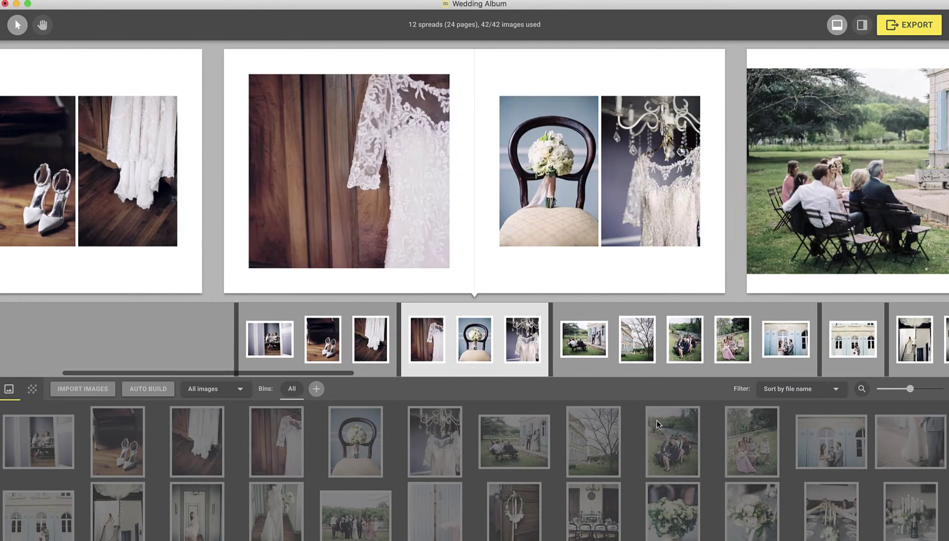
{"action": "key", "text": "Right"}
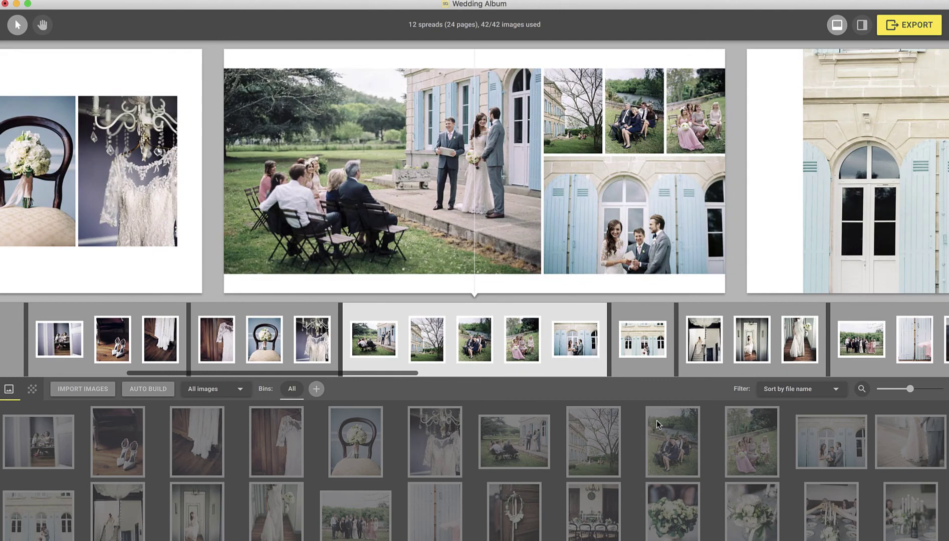
{"action": "key", "text": "Down"}
{"action": "key", "text": "Down"}
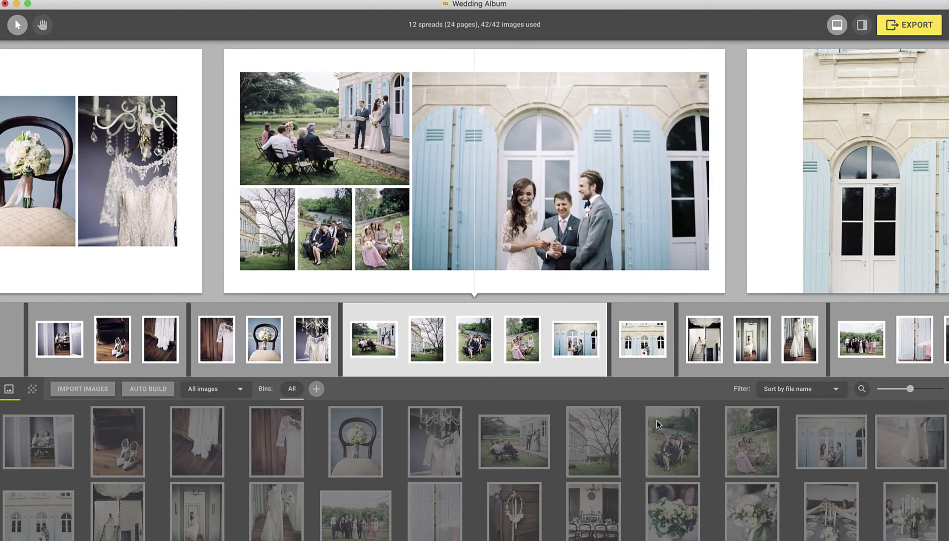